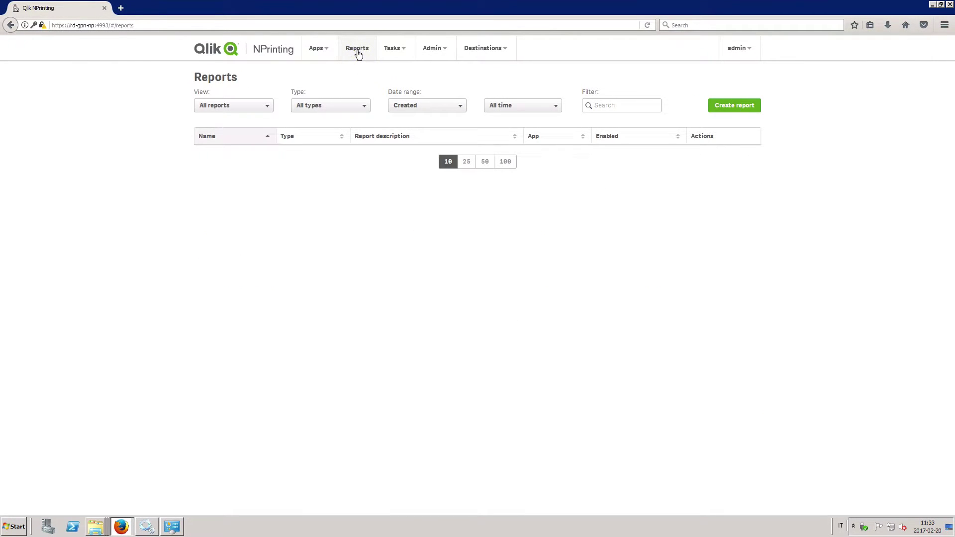
Create the Excel report 'Social media Monthly Report' on the Social Media data app and open its template.
click(721, 107)
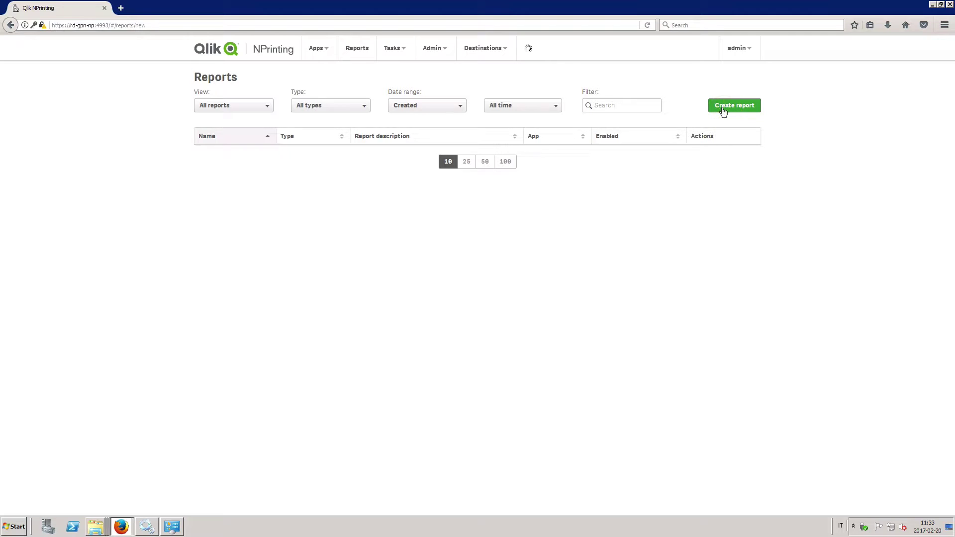
click(483, 149)
text(Social Media)
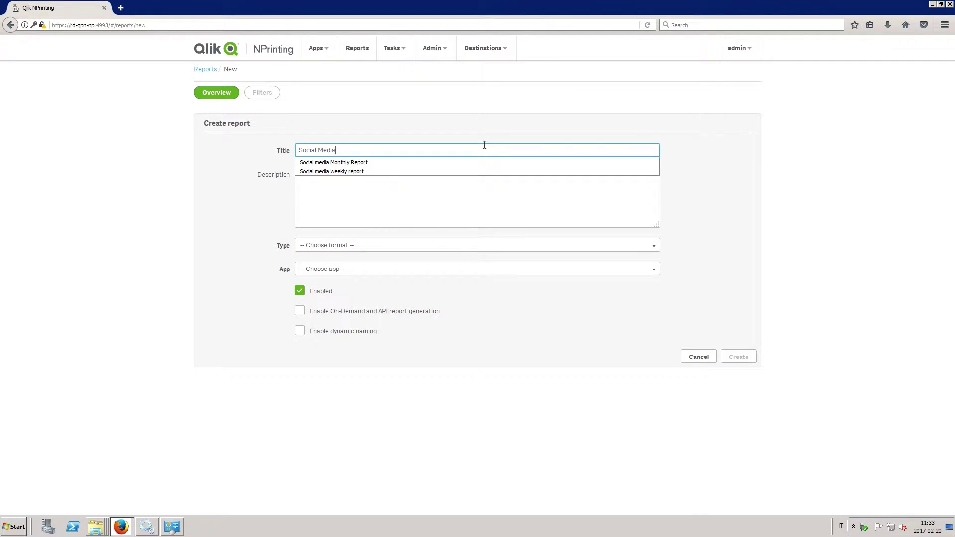
key(Down)
key(Tab)
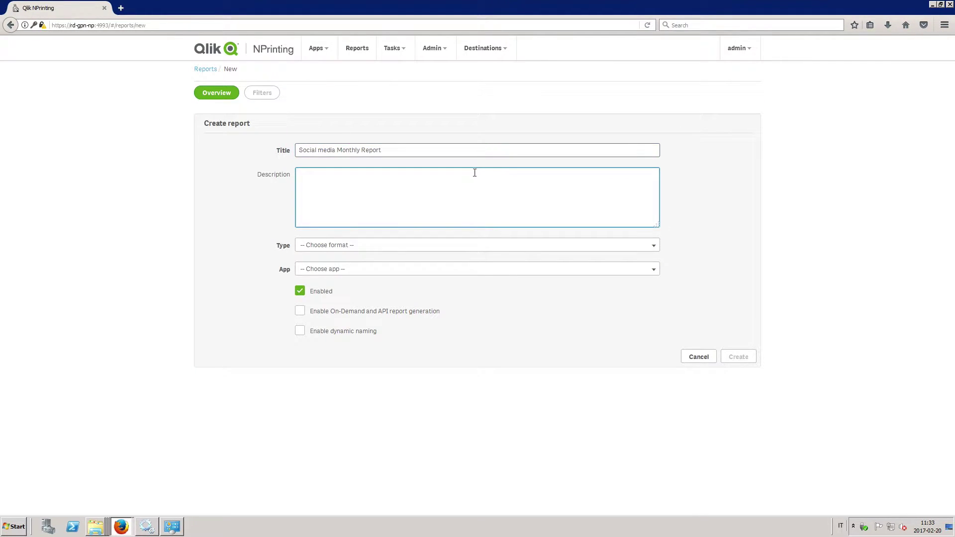
click(459, 246)
click(451, 265)
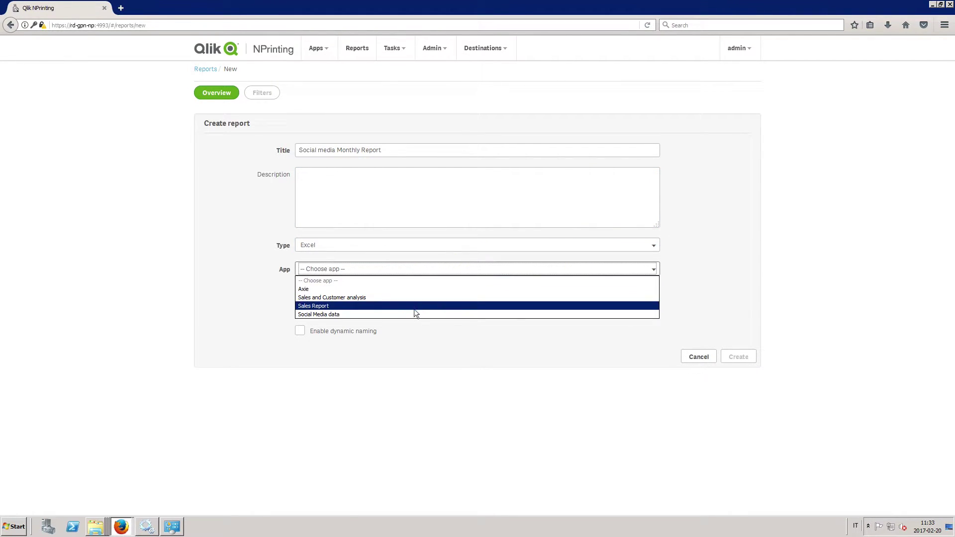
click(415, 314)
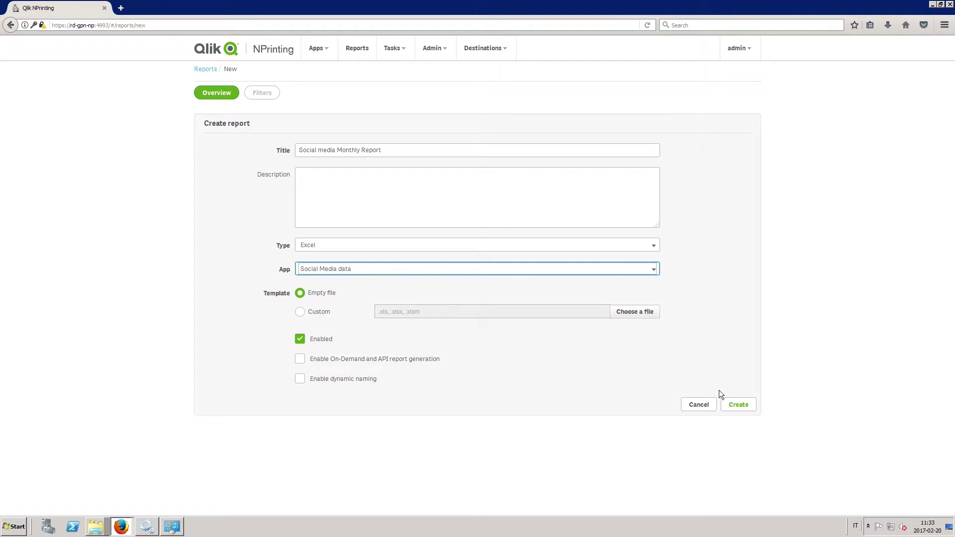
click(735, 403)
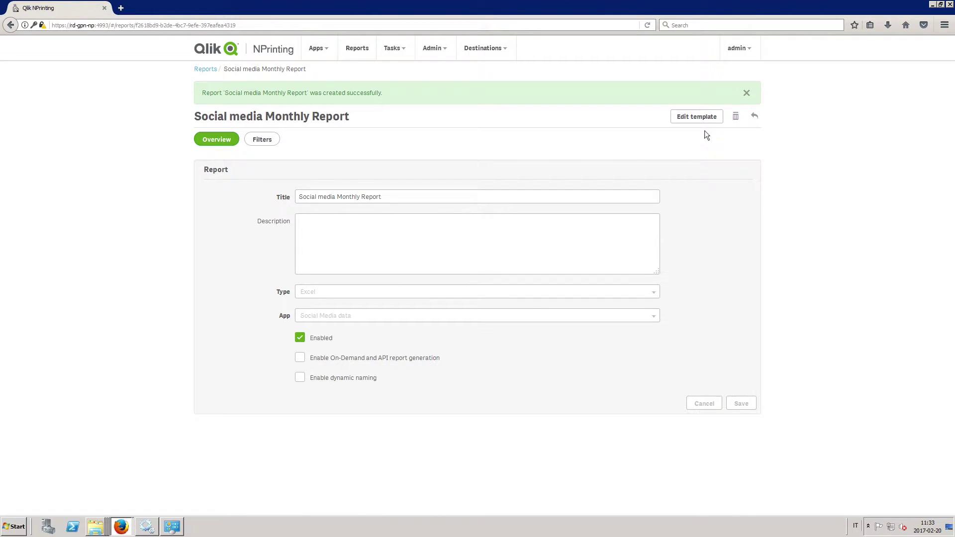
click(696, 119)
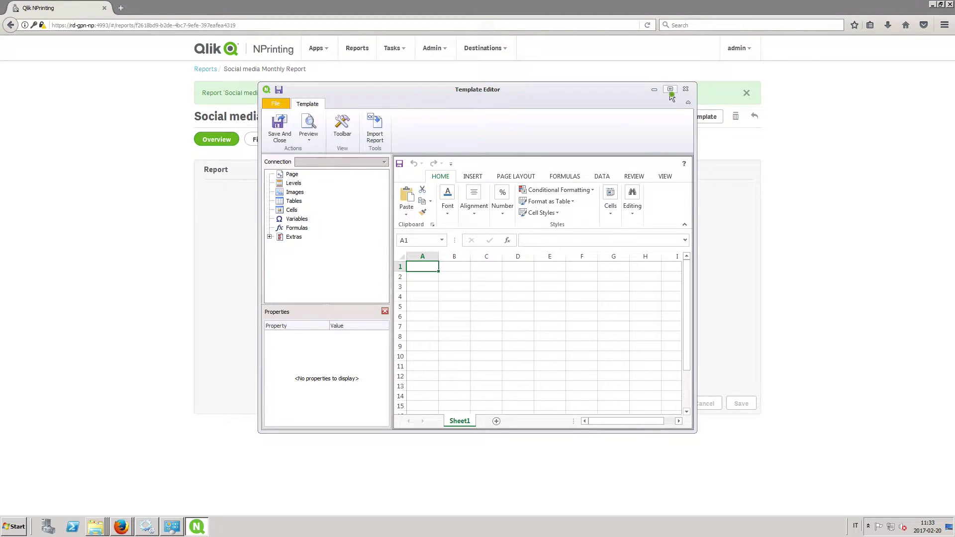
Add the Number of tweets (CH14) and Facebook posts (CH102) charts as images.
click(669, 89)
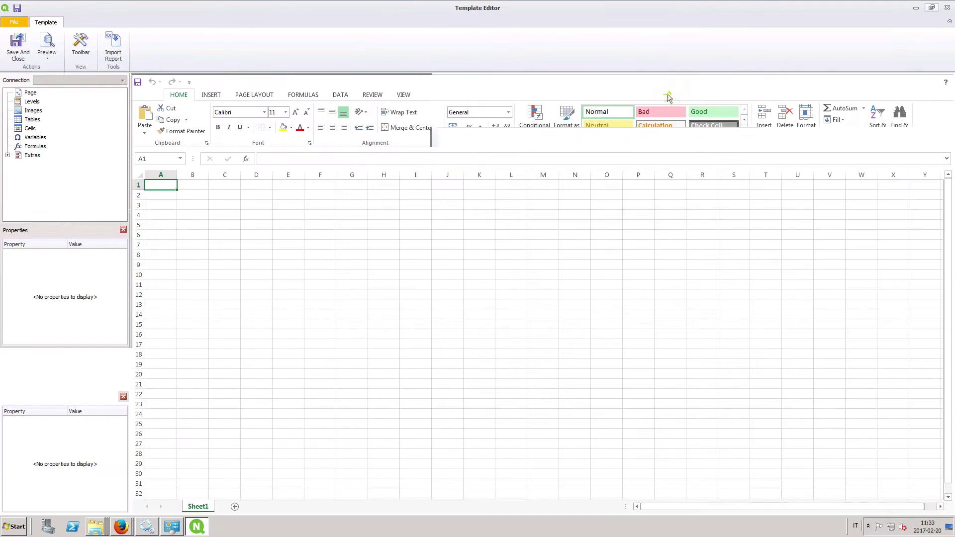
right_click(31, 111)
click(48, 117)
text(102)
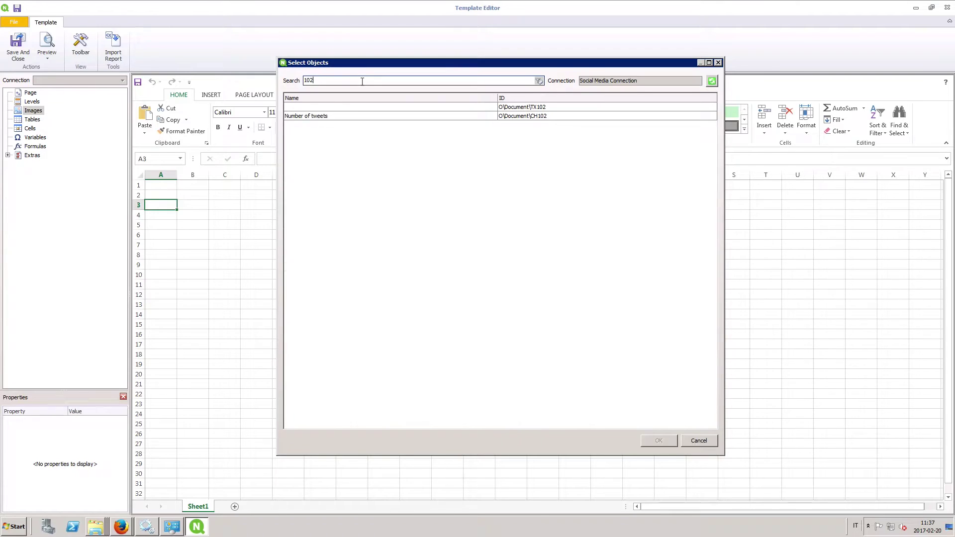
click(305, 118)
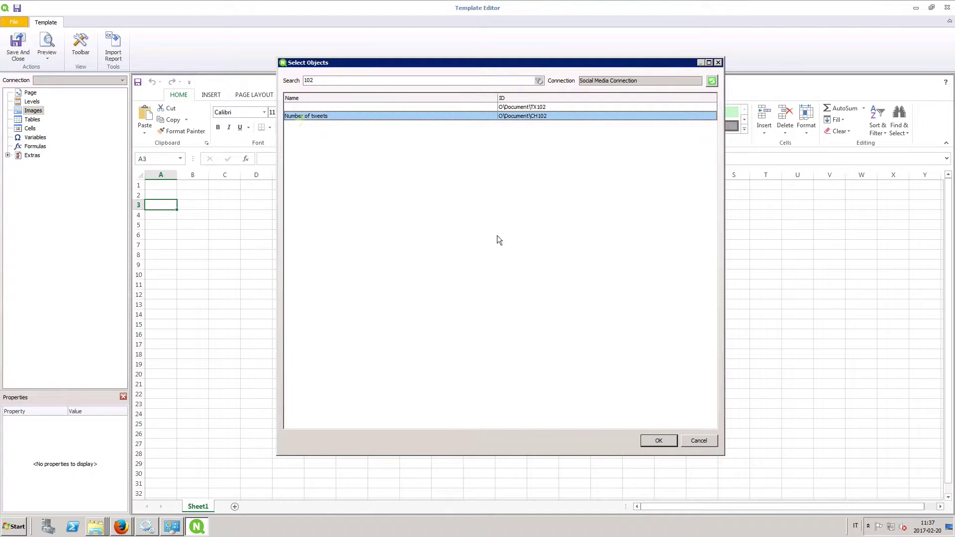
click(658, 440)
click(43, 118)
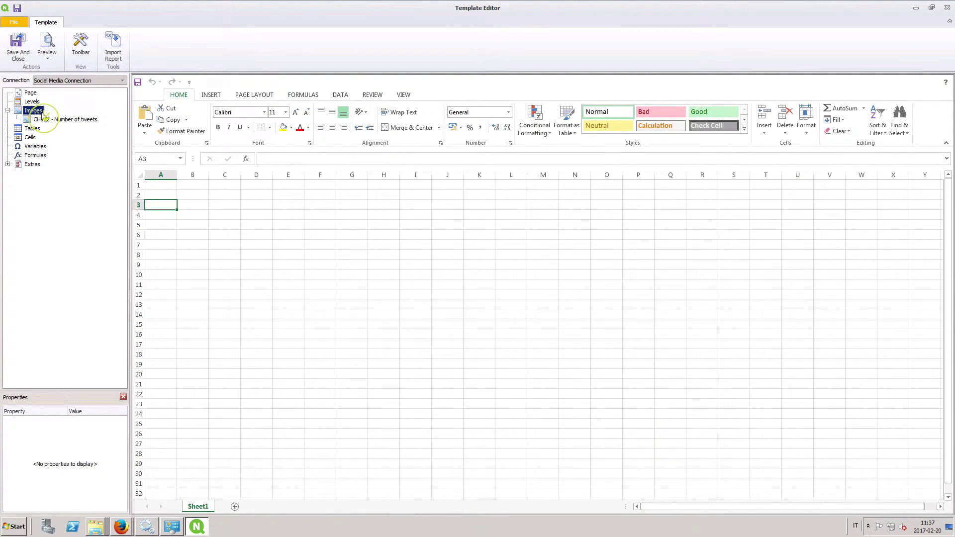
double_click(42, 117)
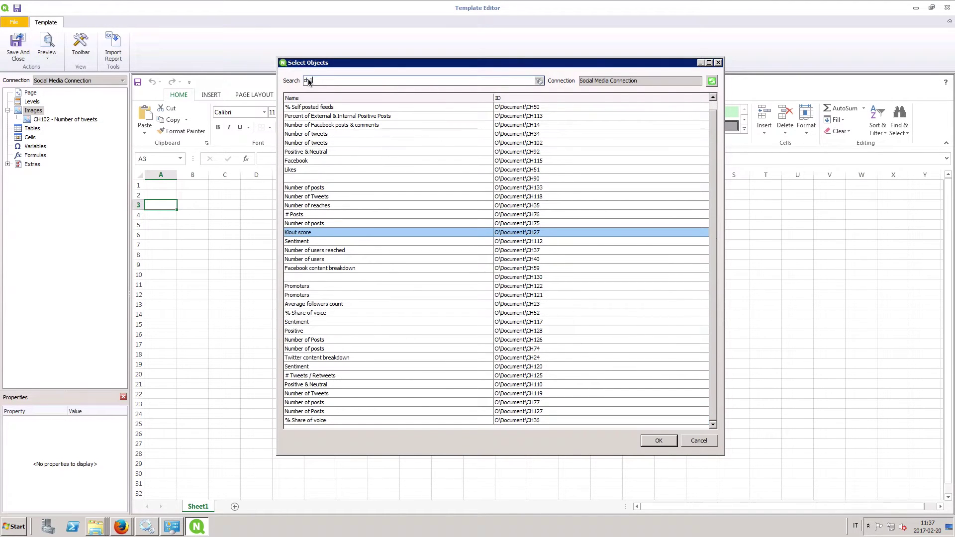
text(14)
click(325, 111)
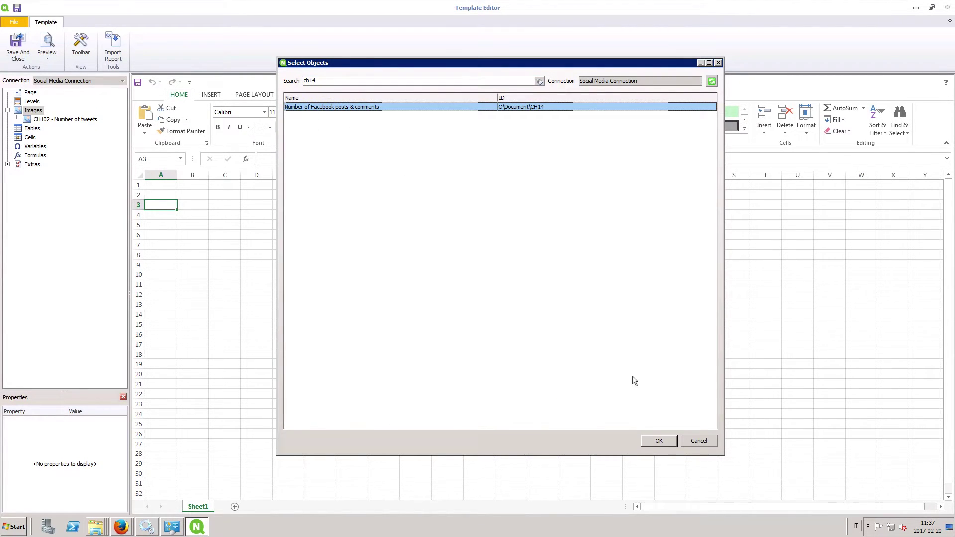
click(657, 440)
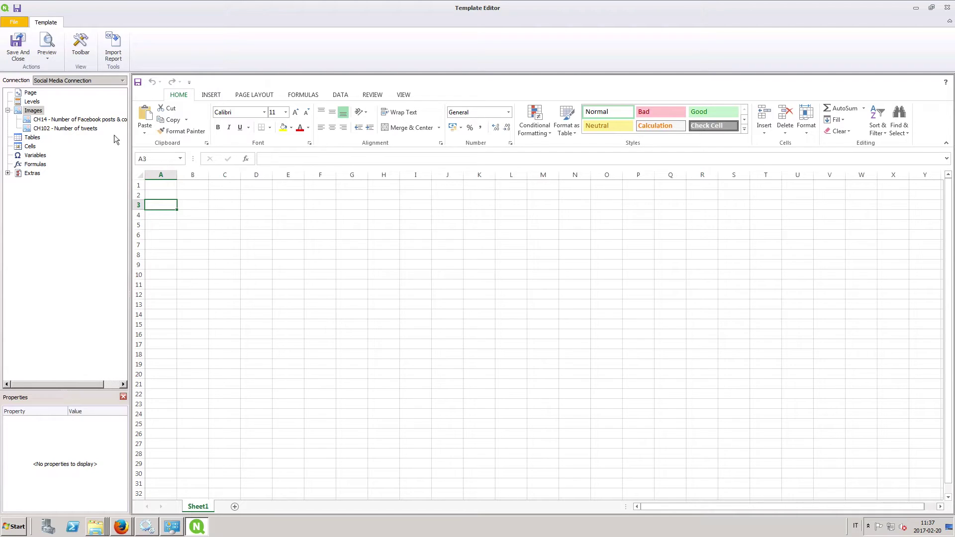
Place CH14 in cell D4 and CH102 in G4, then preview the Excel output.
mouse_move(67, 119)
mouse_down()
mouse_move(271, 226)
mouse_move(270, 217)
mouse_up()
drag(90, 129, 123, 131)
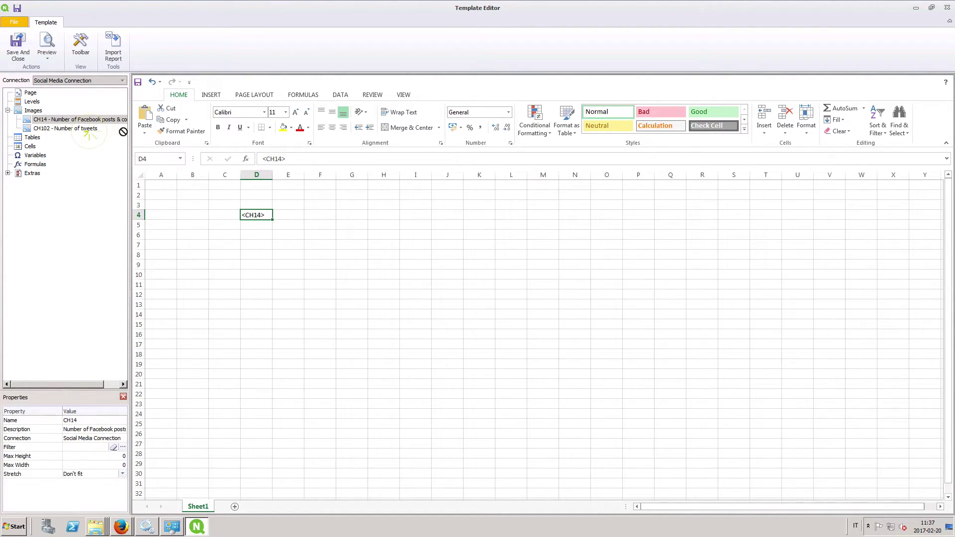
drag(330, 211, 351, 217)
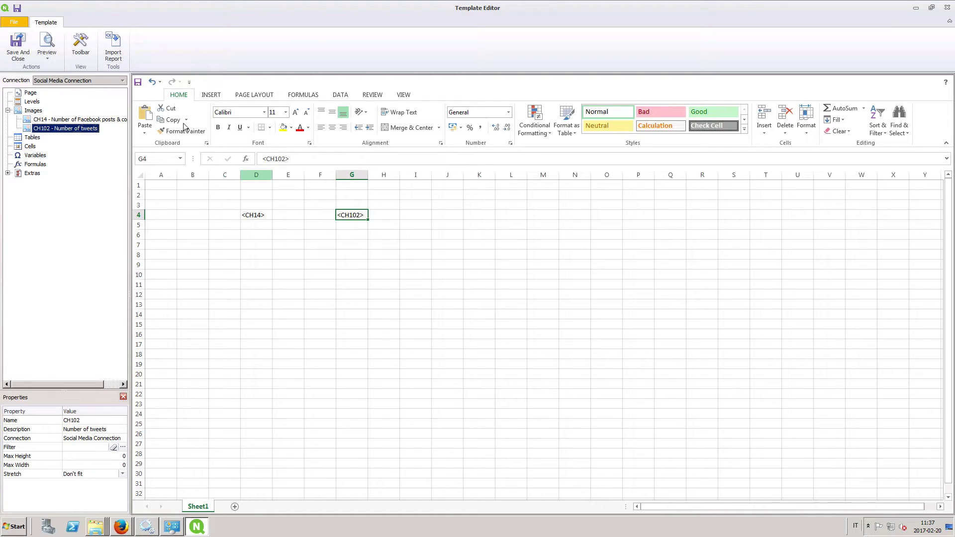
click(46, 45)
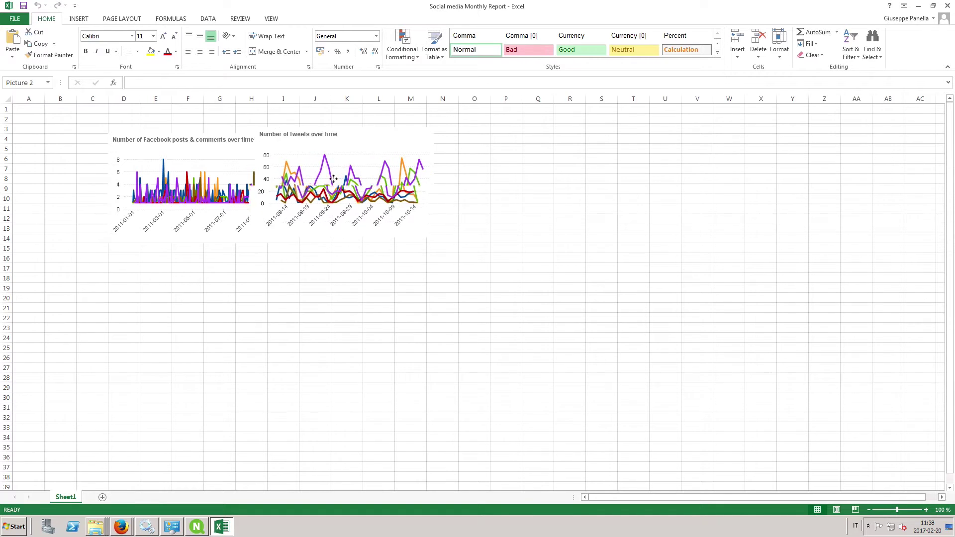
click(192, 528)
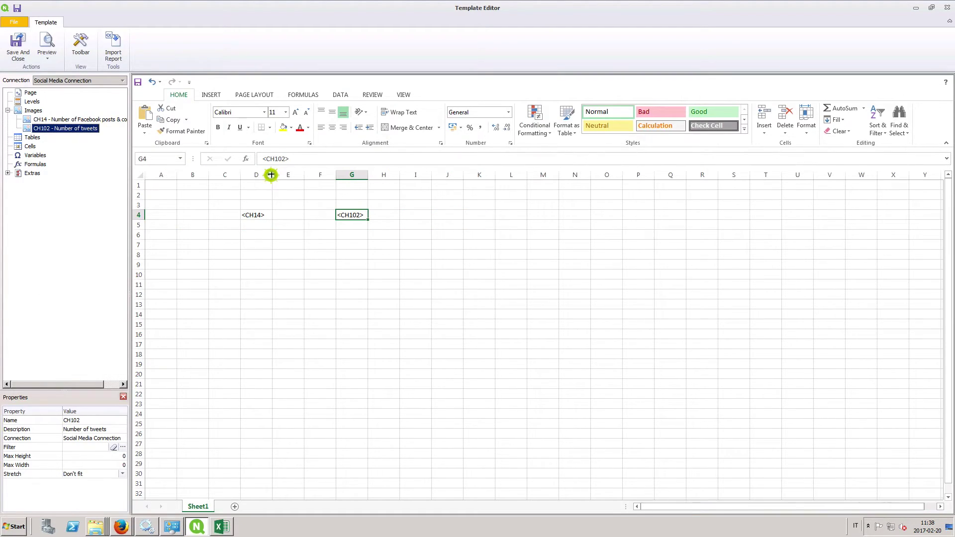
Widen columns D and G and add the CH27 Klout score table object.
drag(272, 175, 313, 174)
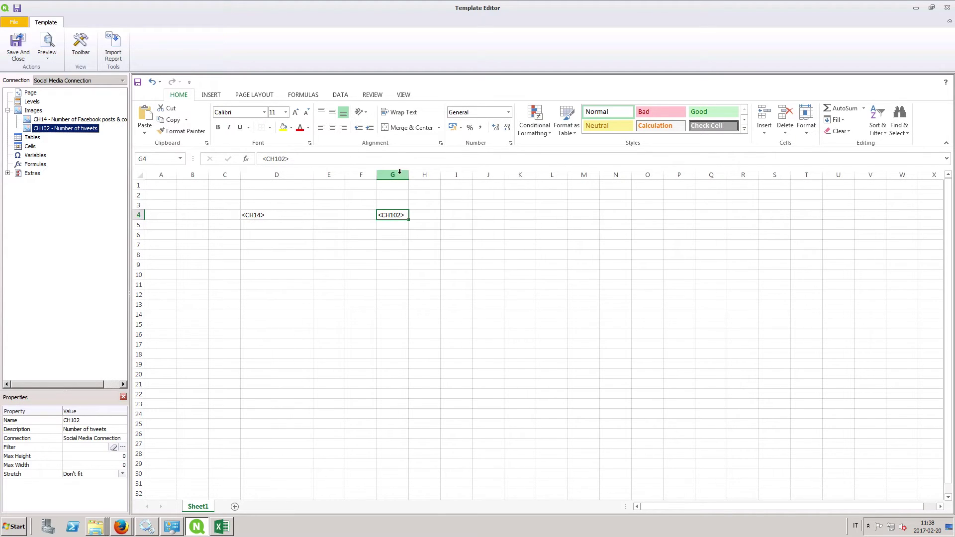
drag(408, 174, 448, 177)
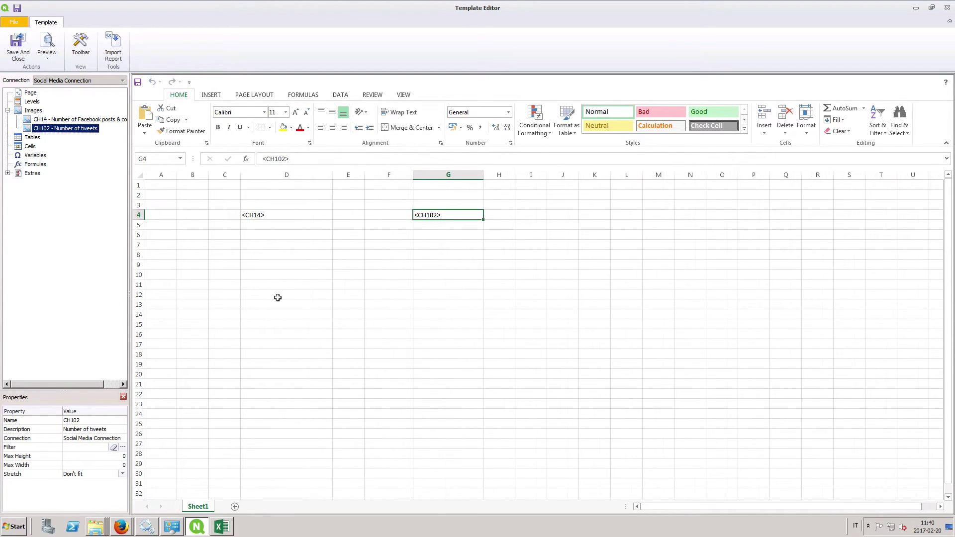
click(32, 138)
right_click(34, 139)
click(46, 147)
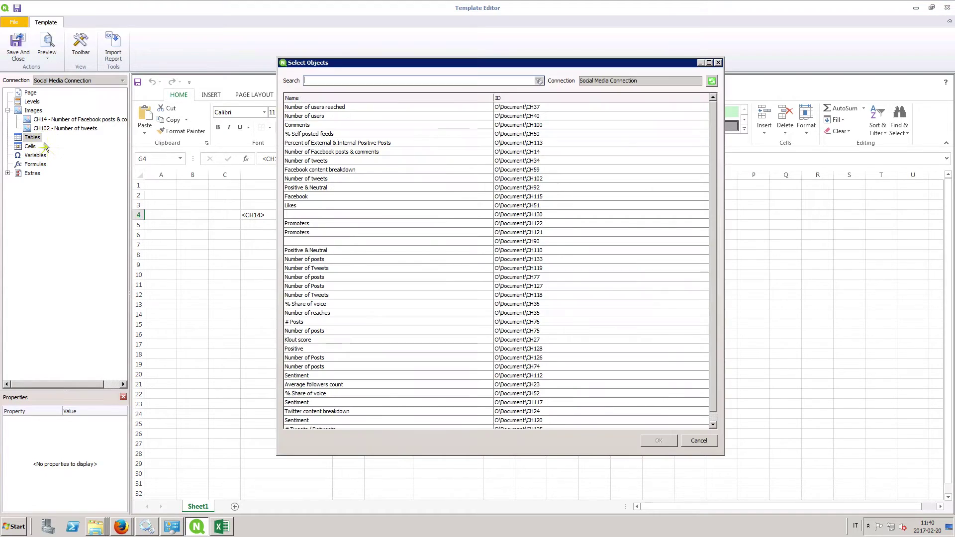
text(k)
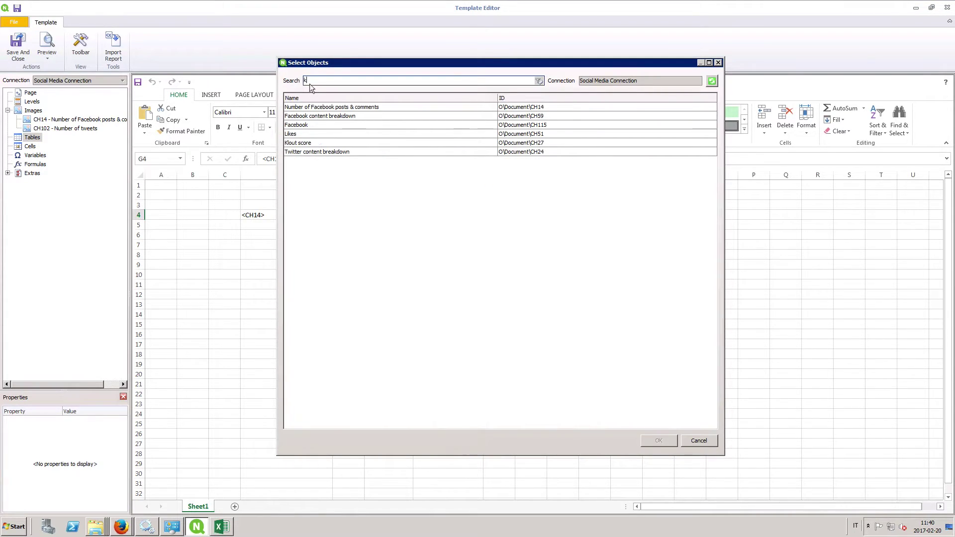
click(314, 143)
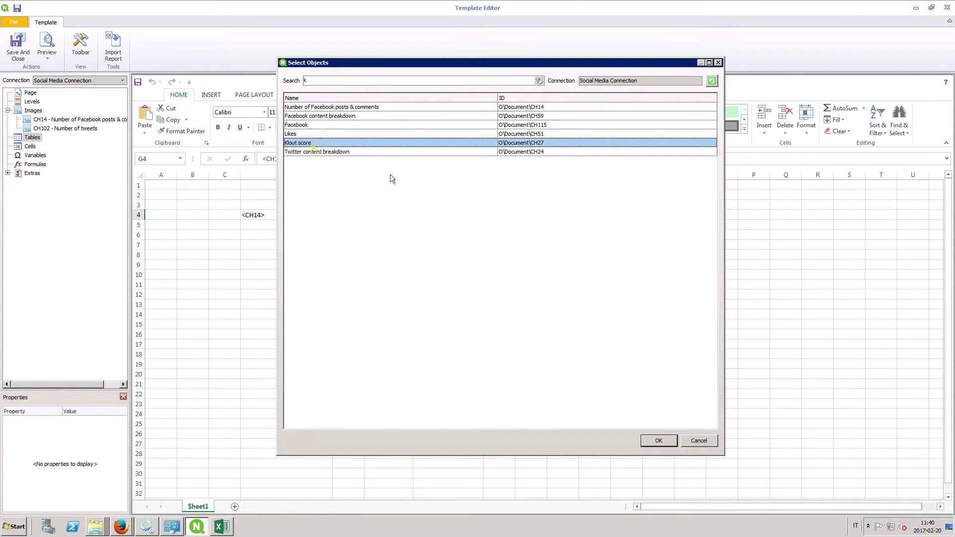
click(656, 442)
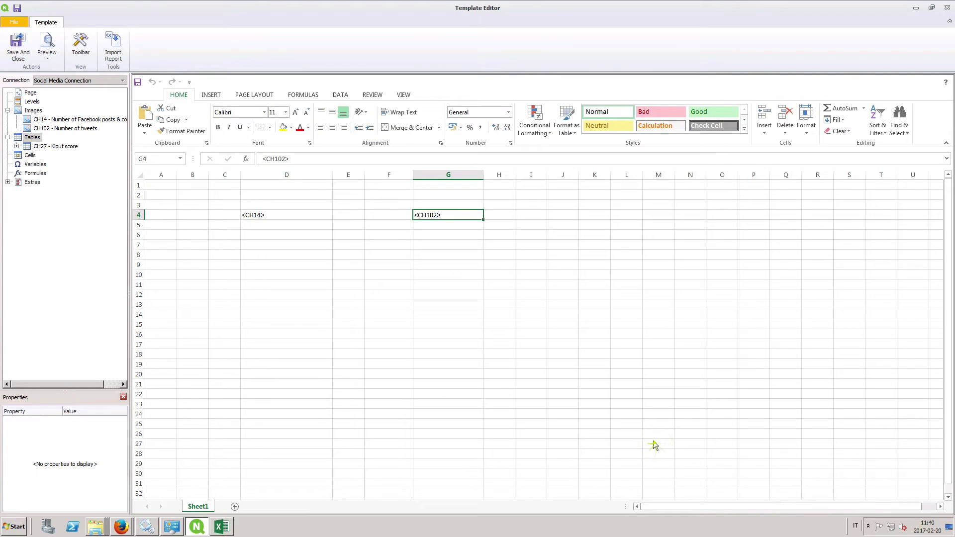
Place the Klout score table in J4, widen column J, and preview the report.
click(16, 146)
drag(52, 146, 181, 163)
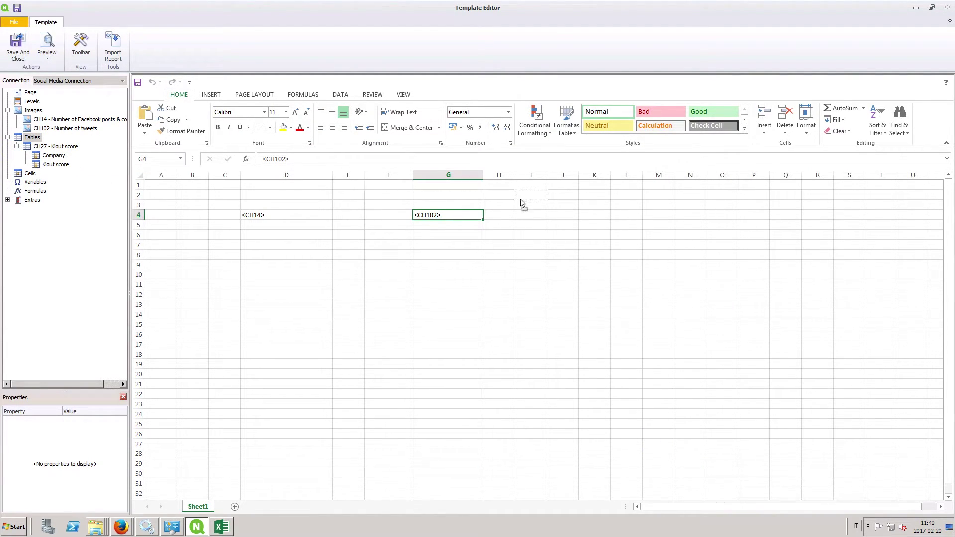
drag(522, 206, 571, 215)
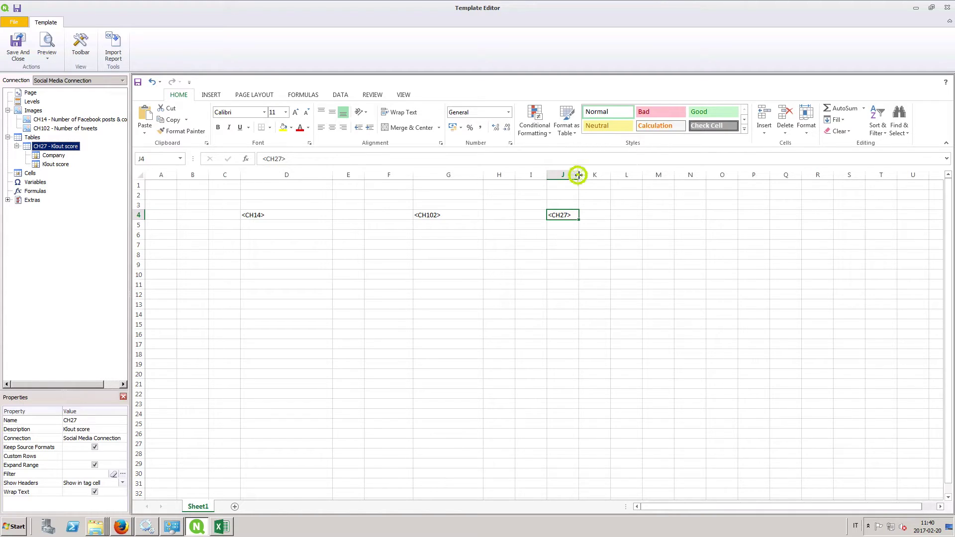
drag(577, 174, 618, 192)
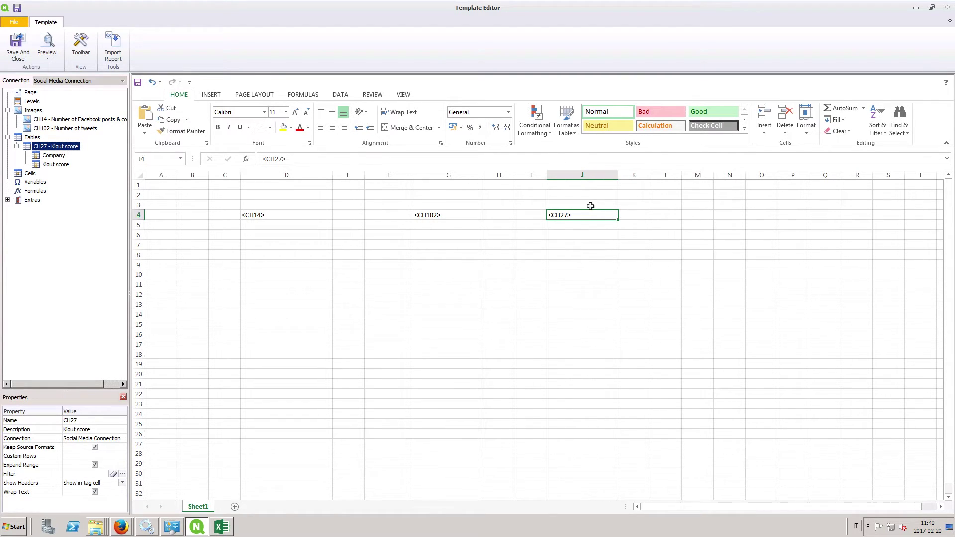
click(47, 47)
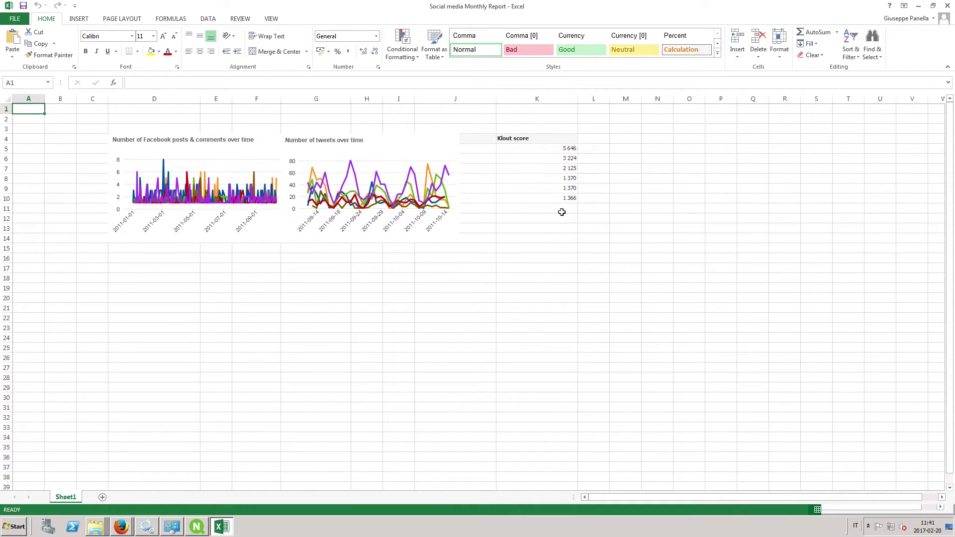
click(948, 6)
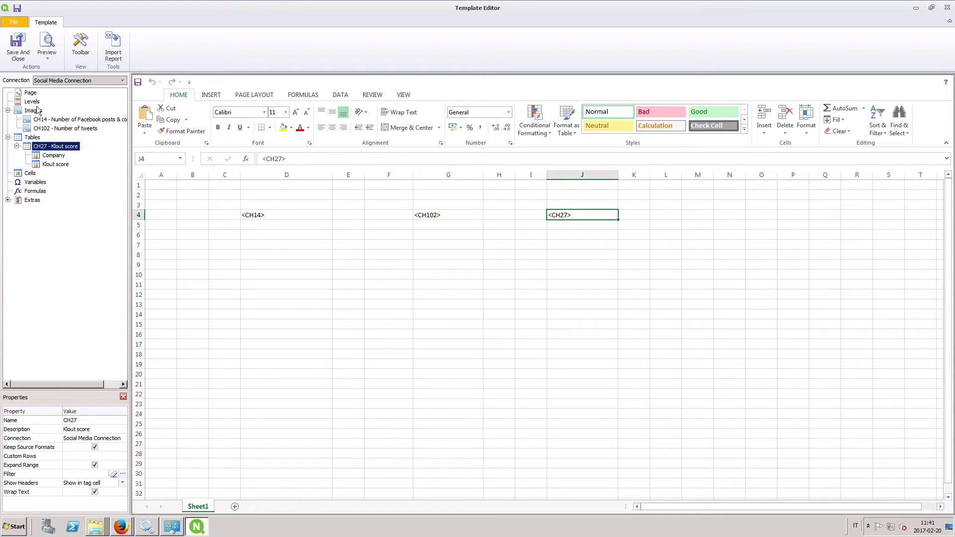
Add the Company level around row 4, with tags in B3 and B5, and preview the result.
click(32, 102)
double_click(32, 101)
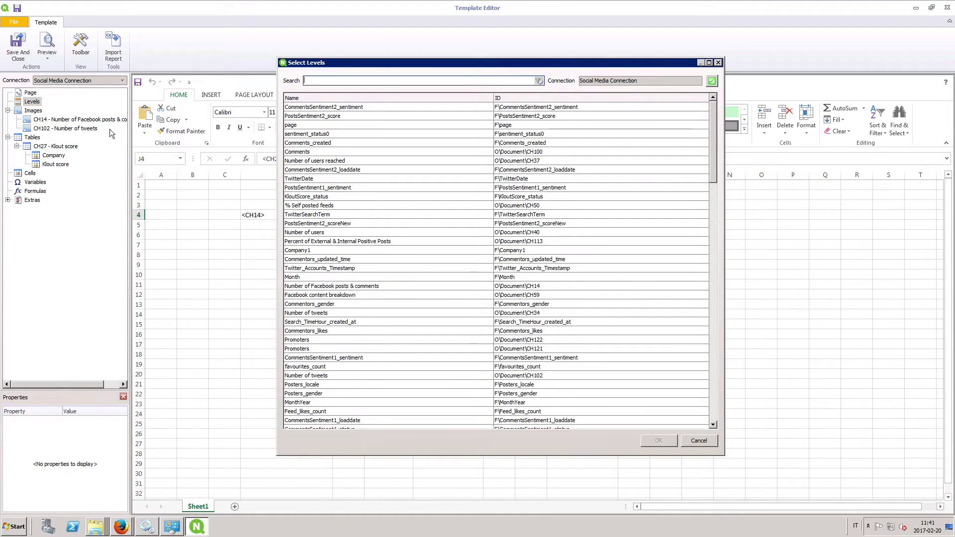
text(compa)
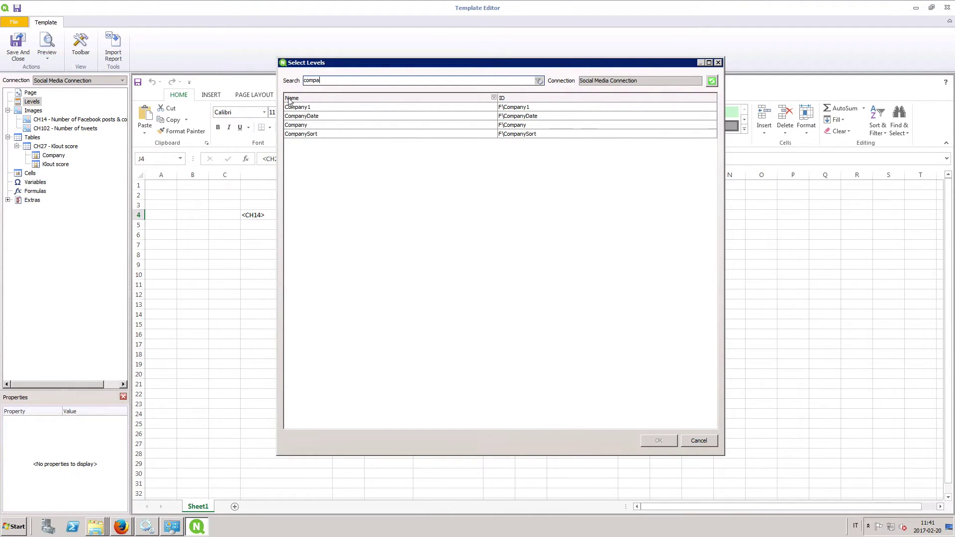
click(309, 124)
click(656, 440)
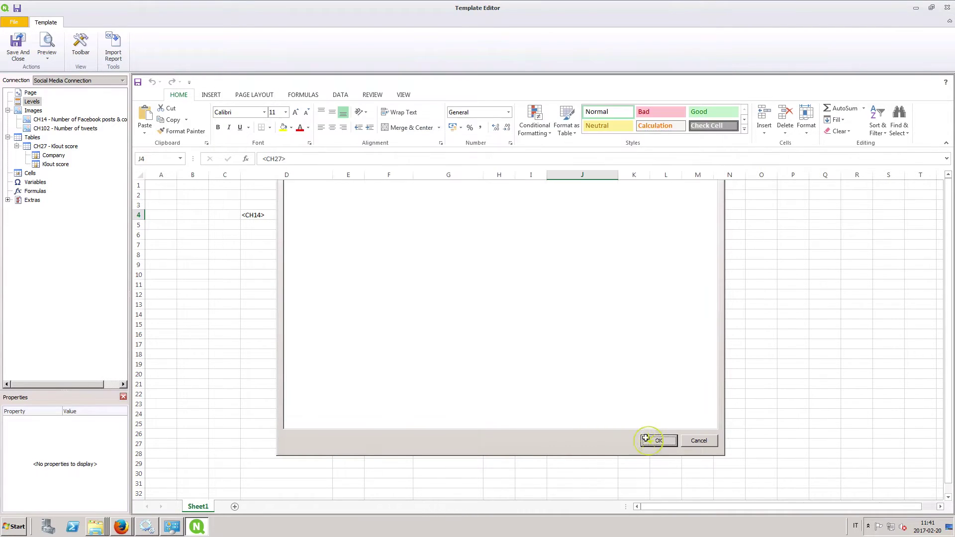
drag(58, 110, 193, 211)
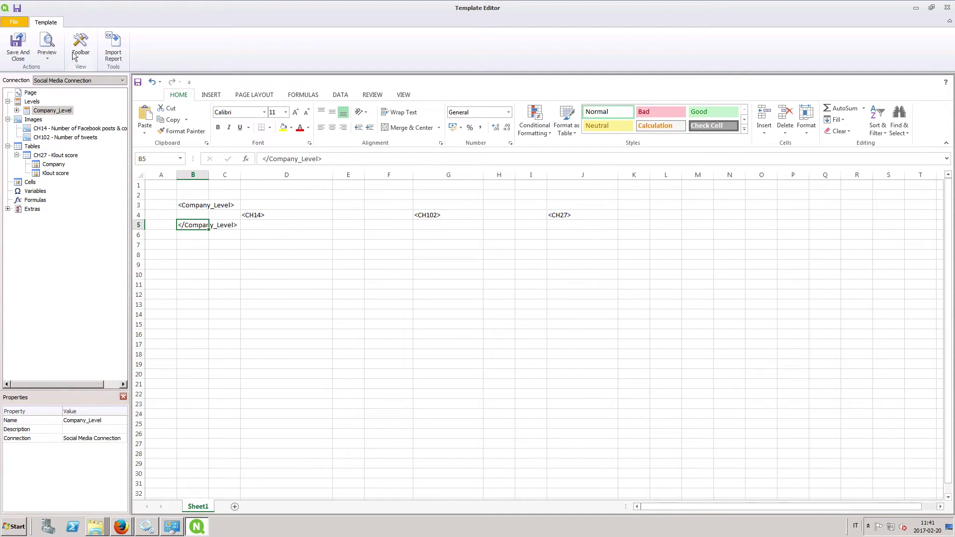
click(47, 44)
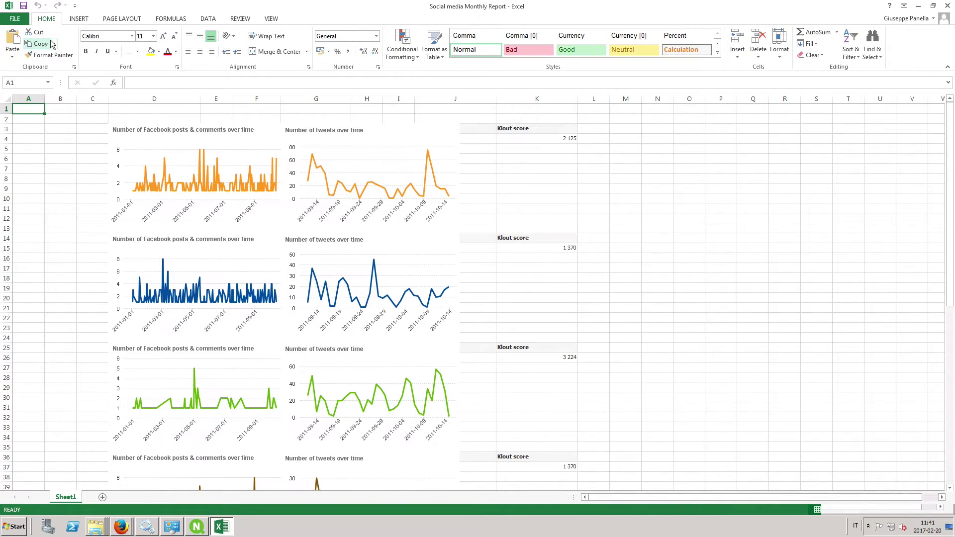
scroll(425, 369, down, 2)
scroll(426, 398, down, 5)
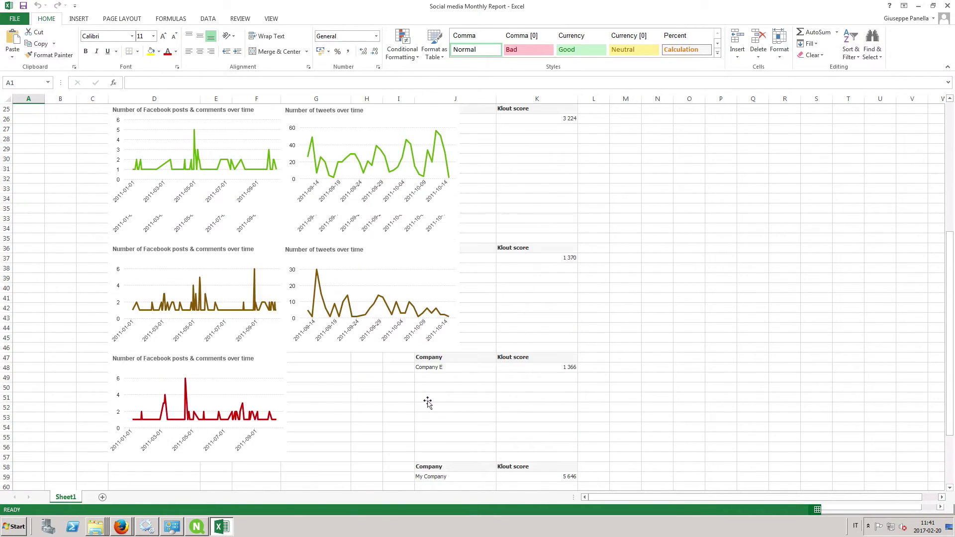
scroll(427, 403, down, 2)
click(947, 6)
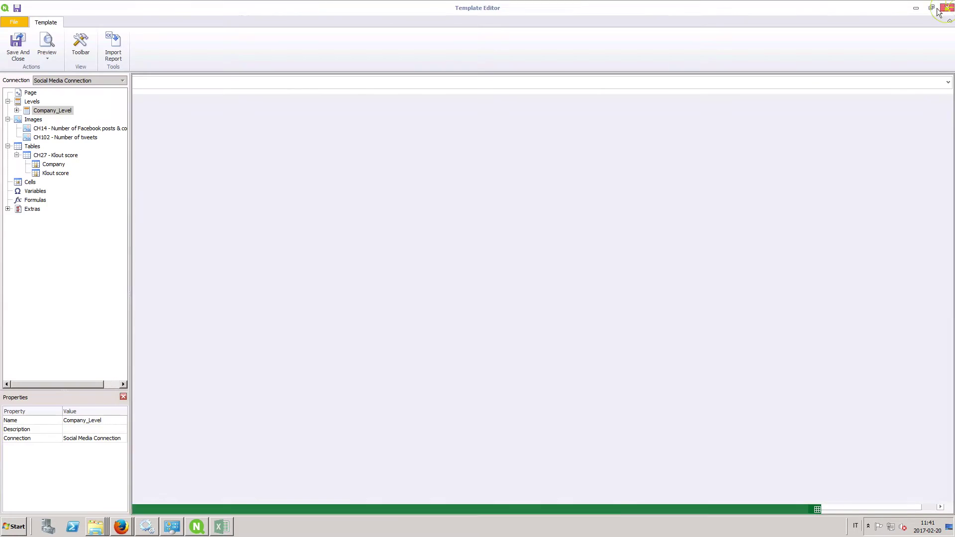
Place the Company_1 field in cell B4, formatted bold at font size 14.
click(17, 111)
click(55, 120)
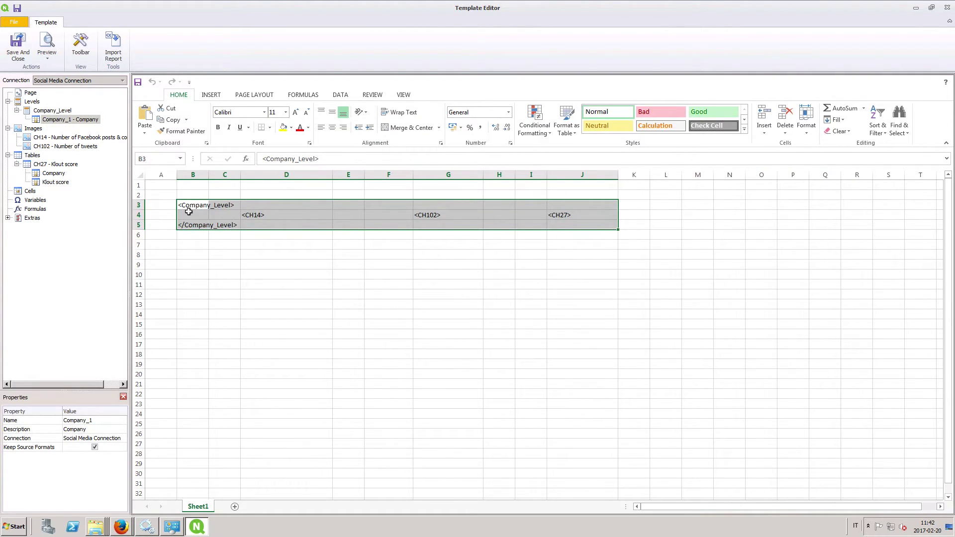
drag(66, 121, 188, 213)
click(217, 127)
click(296, 113)
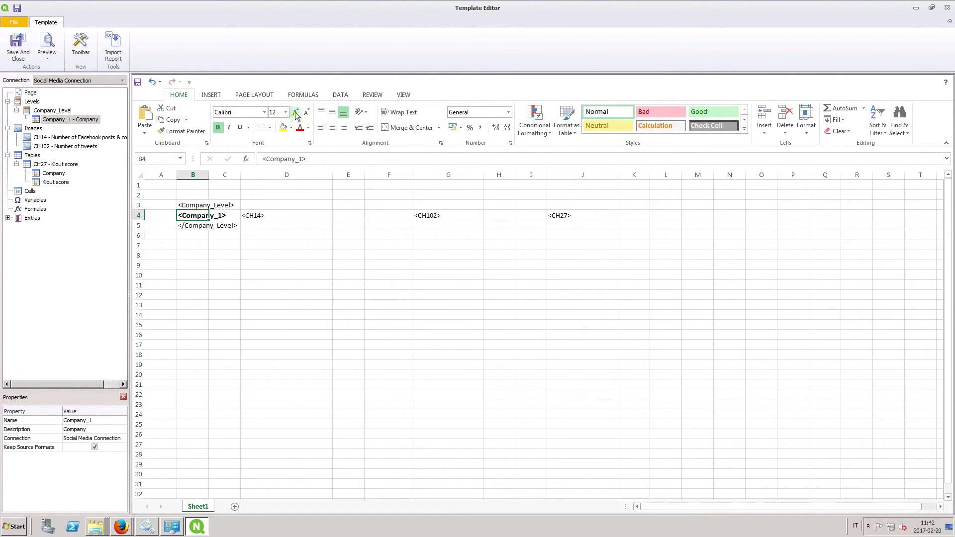
Add MonthYear as the page field and name the sheet Month<MonthYear_Page>.
right_click(34, 93)
click(45, 98)
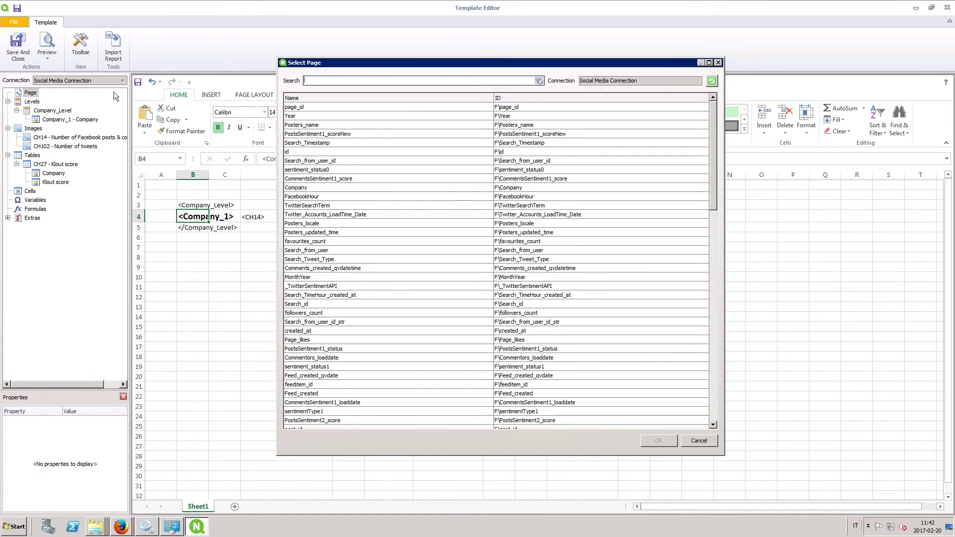
text(MOnt)
click(298, 109)
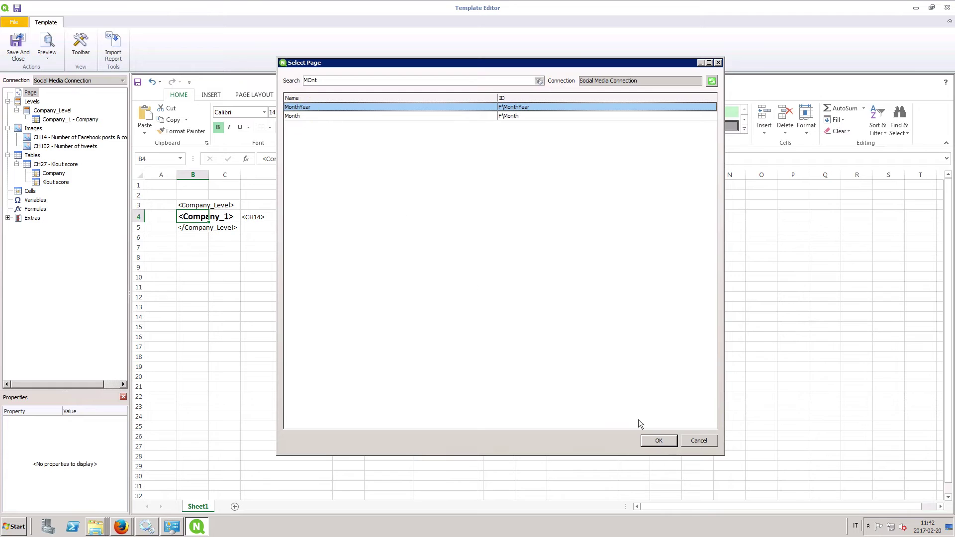
click(650, 441)
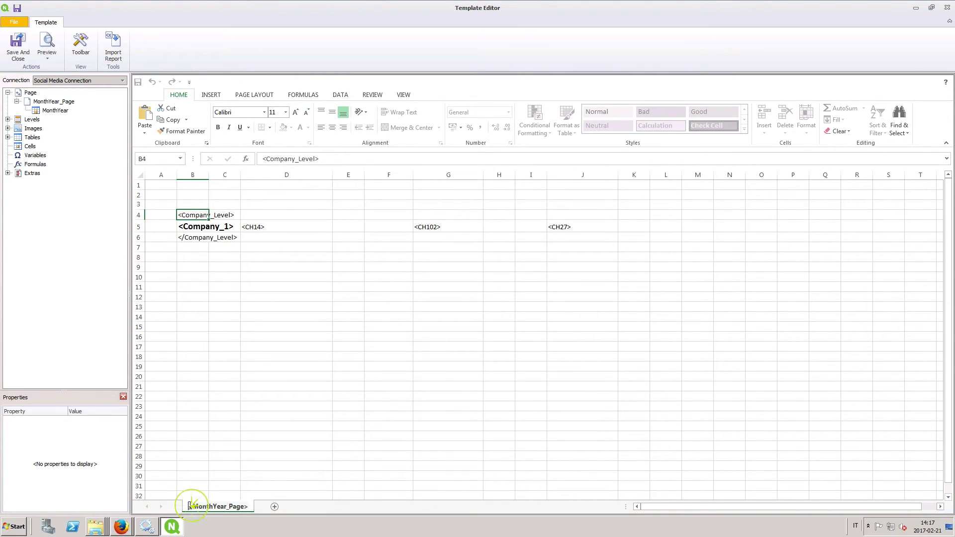
text(Month)
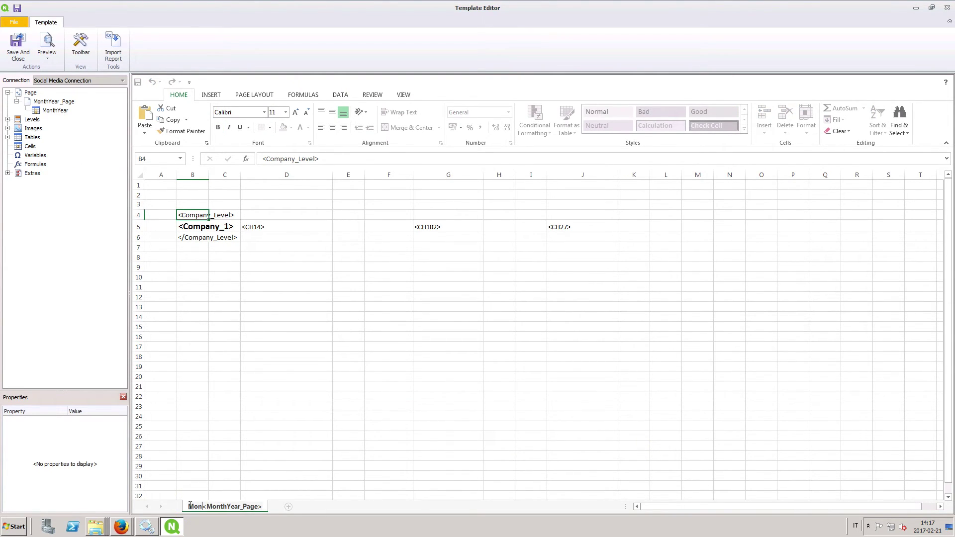
key(Return)
Preview the monthly report and view its MonthOct 2011 sheet.
click(51, 44)
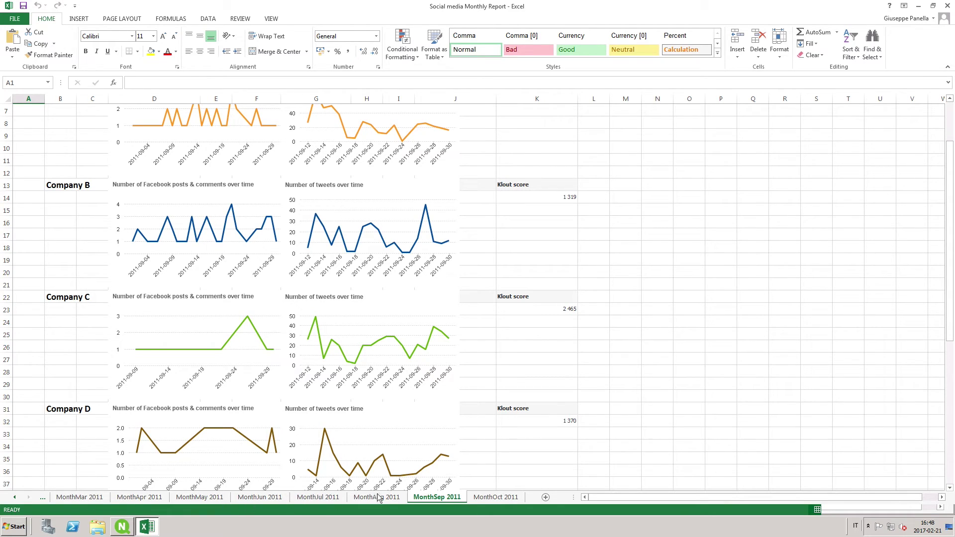
click(484, 499)
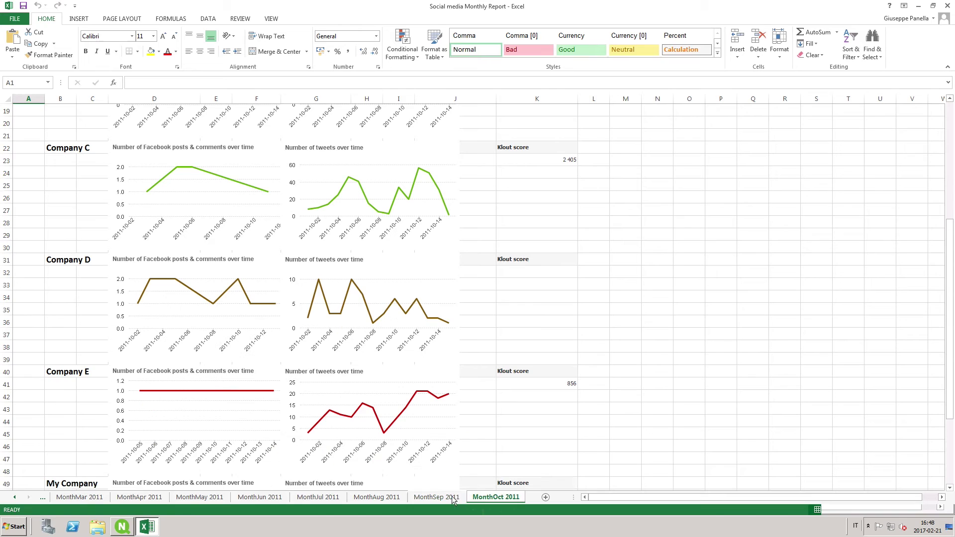